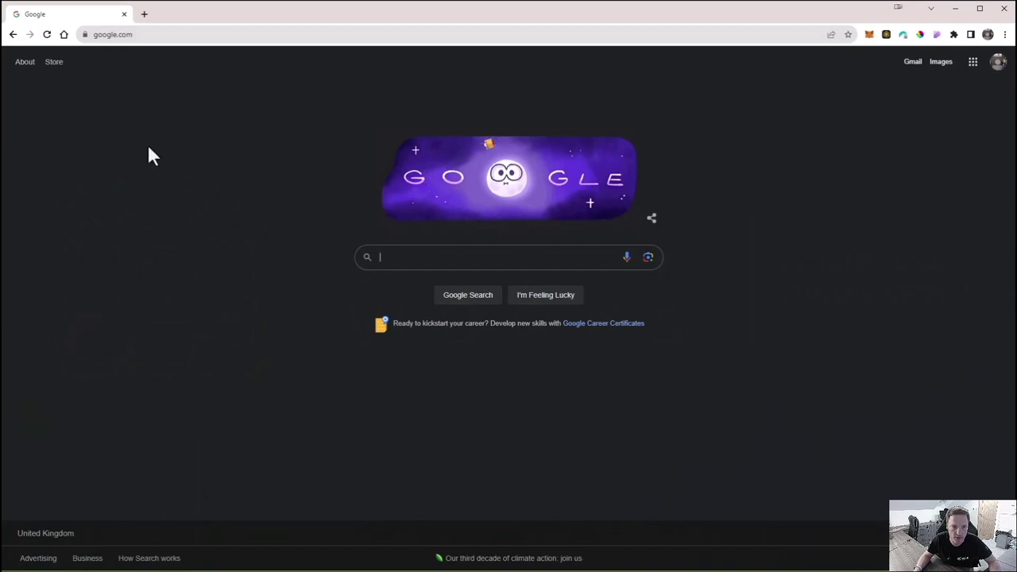
Load the Hammer Hub site at hub.hammermissions.com.
{"action": "left_click", "coordinate": [158, 40]}
{"action": "type", "text": "https://hub.hammermissions.com/"}
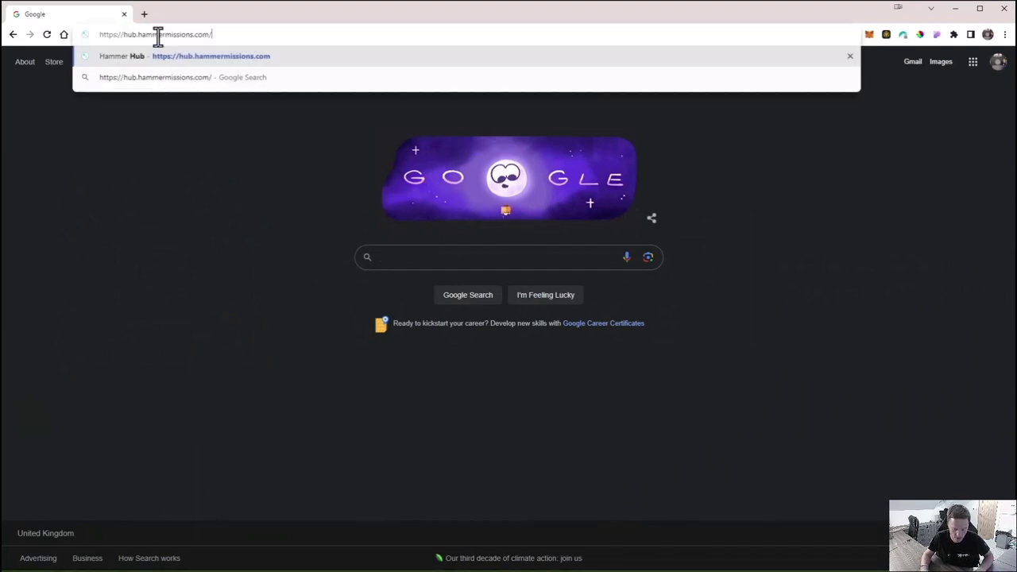
{"action": "key", "text": "Return"}
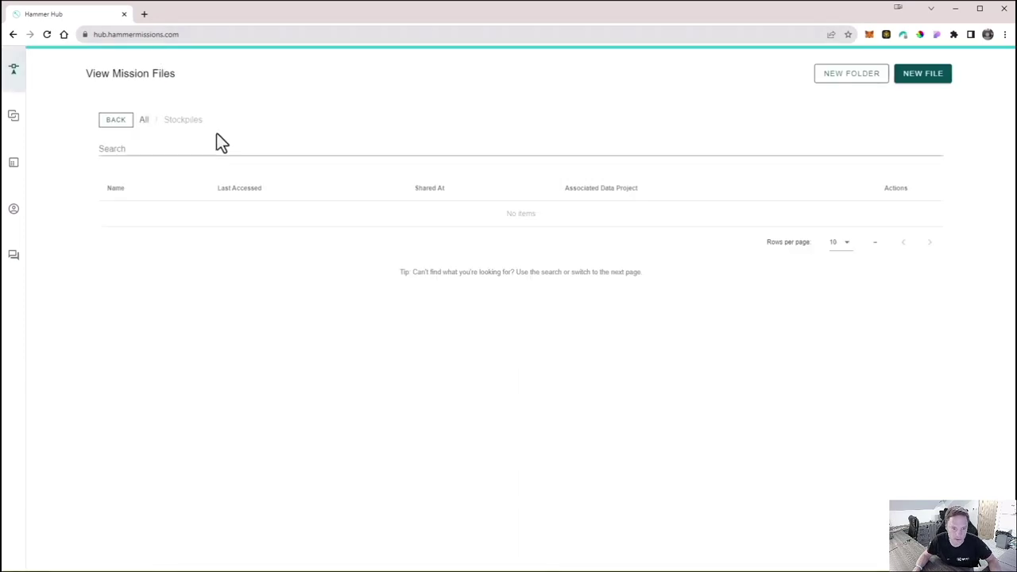
Create a new mission file named 'Stockpiles'.
{"action": "mouse_move", "coordinate": [8, 76]}
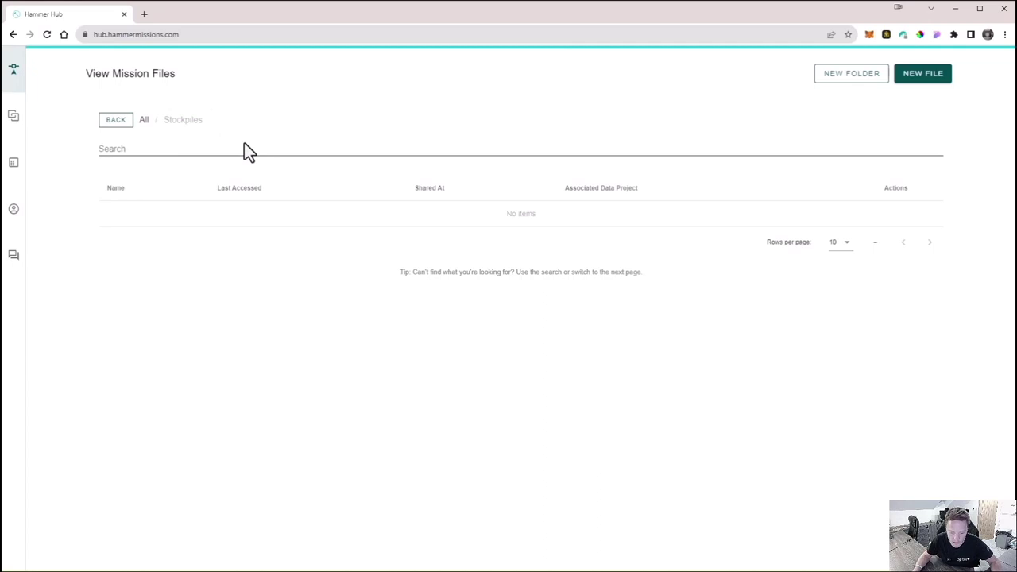
{"action": "left_click", "coordinate": [922, 80]}
{"action": "type", "text": "S"}
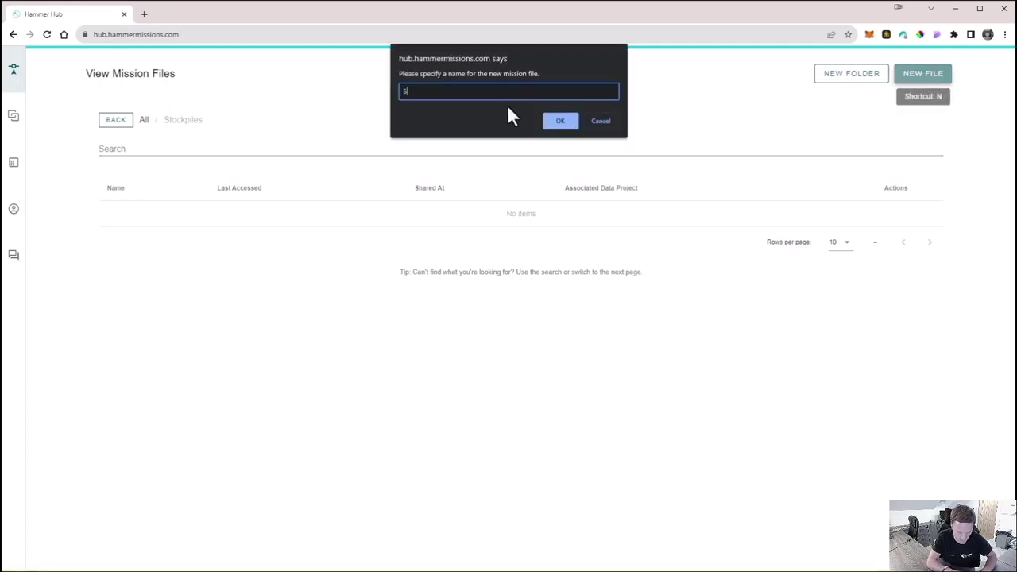
{"action": "type", "text": "tockpiles"}
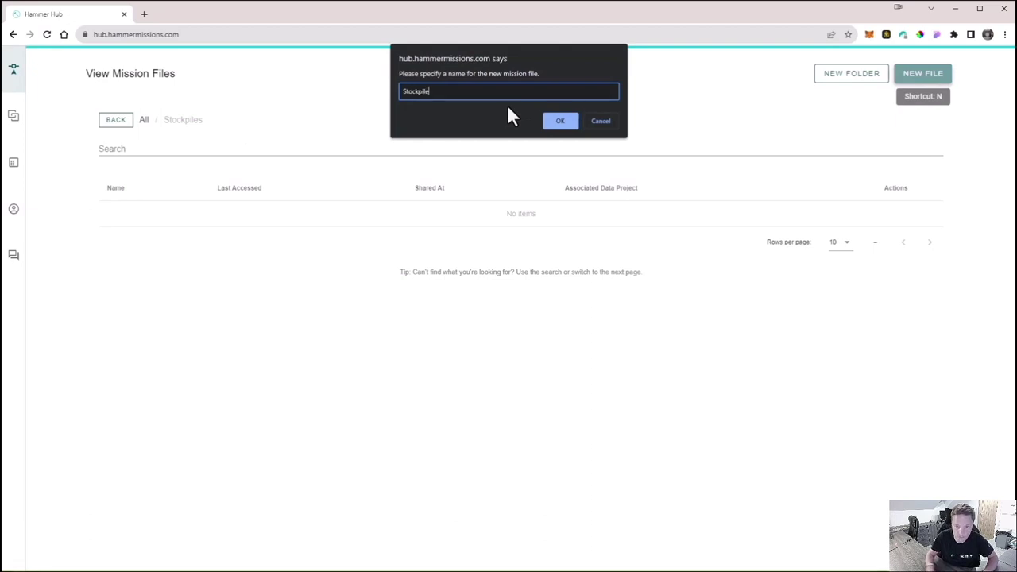
{"action": "left_click", "coordinate": [557, 121]}
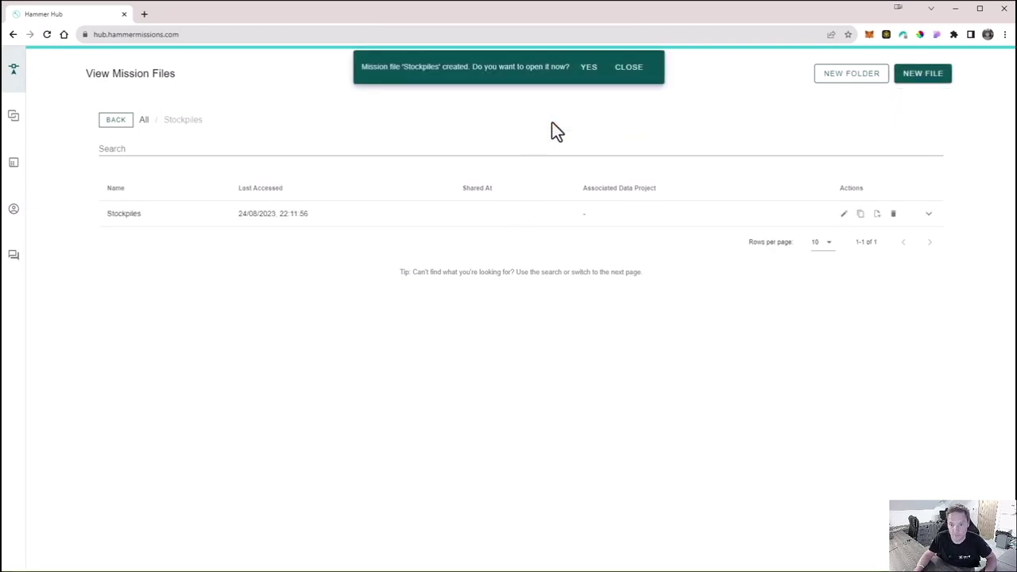
Open the new Stockpiles file, dismiss the empty-mission notice, and pan to the Teesside coast.
{"action": "left_click", "coordinate": [588, 69]}
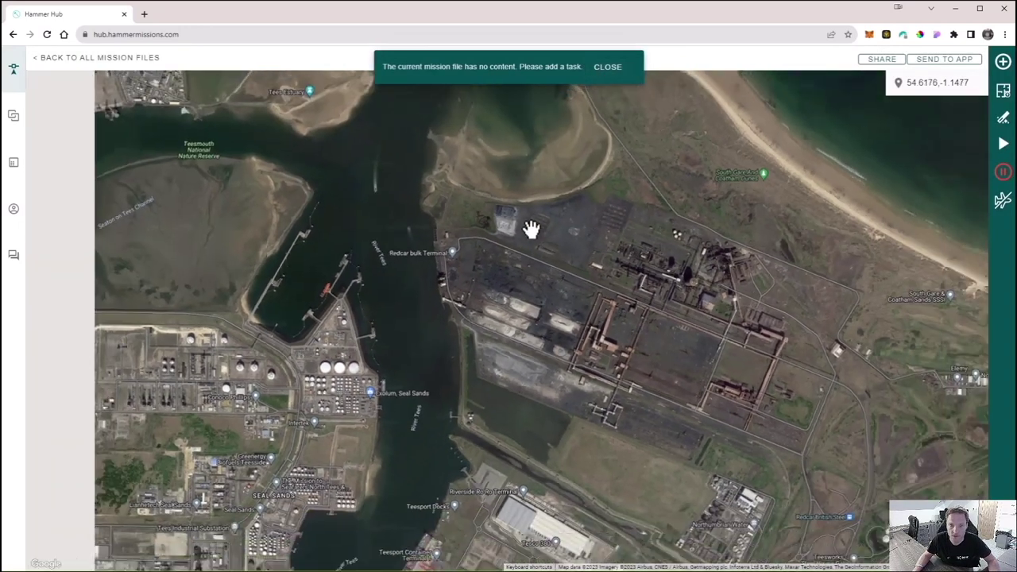
{"action": "scroll", "coordinate": [532, 229], "scroll_direction": "down", "scroll_amount": 4}
{"action": "left_click", "coordinate": [607, 67]}
{"action": "left_click_drag", "start_coordinate": [538, 232], "coordinate": [507, 246]}
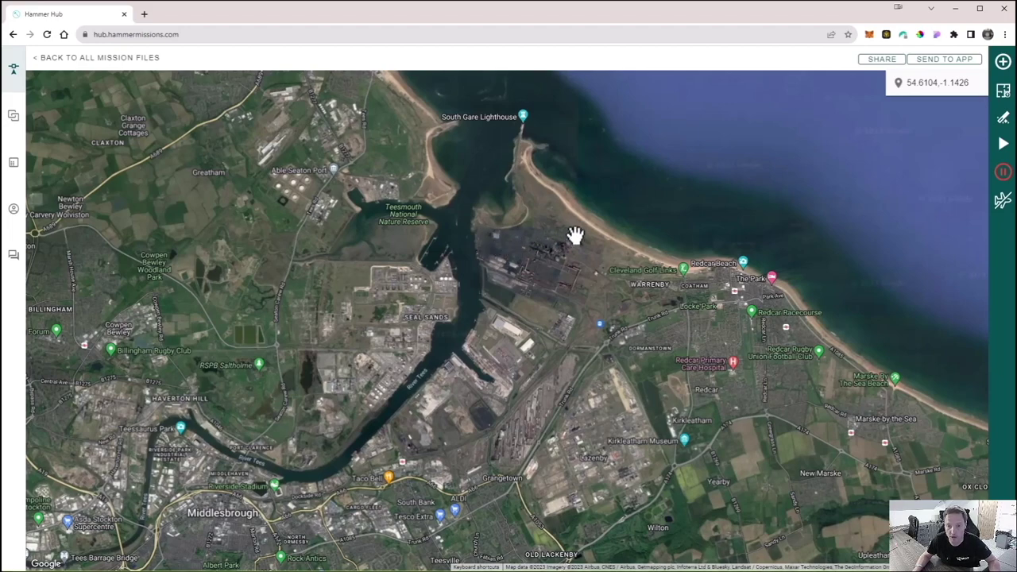
{"action": "left_click_drag", "start_coordinate": [574, 236], "coordinate": [540, 286]}
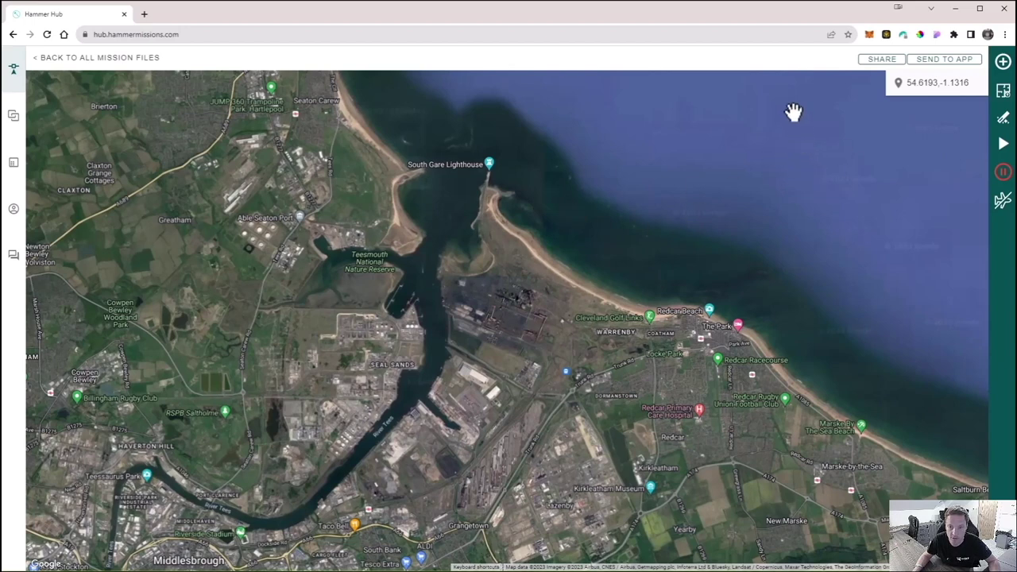
Import Stockpiles.kml and turn the imported area into a Mapping task over the stockpiles.
{"action": "left_click", "coordinate": [1004, 64]}
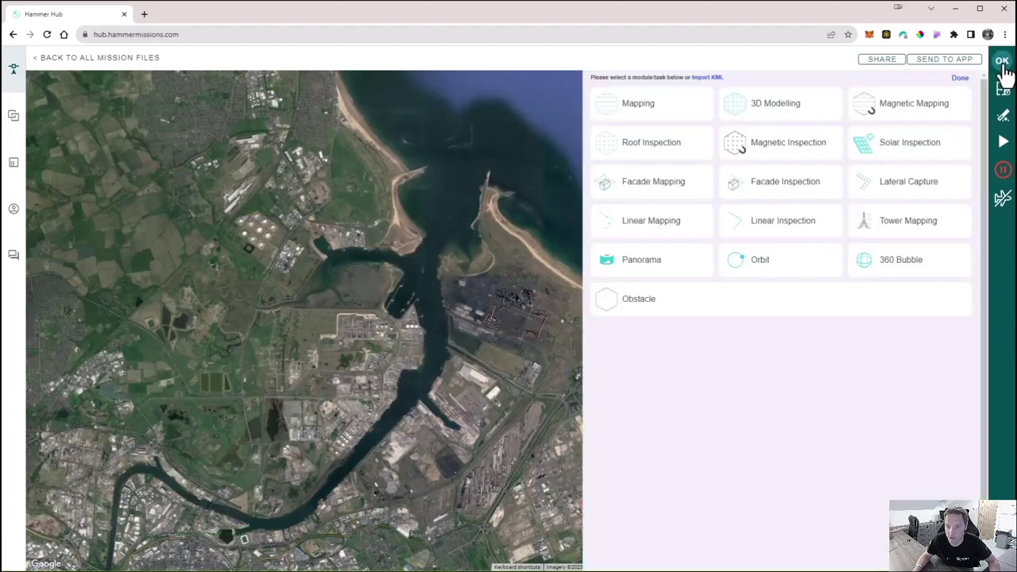
{"action": "left_click", "coordinate": [716, 79]}
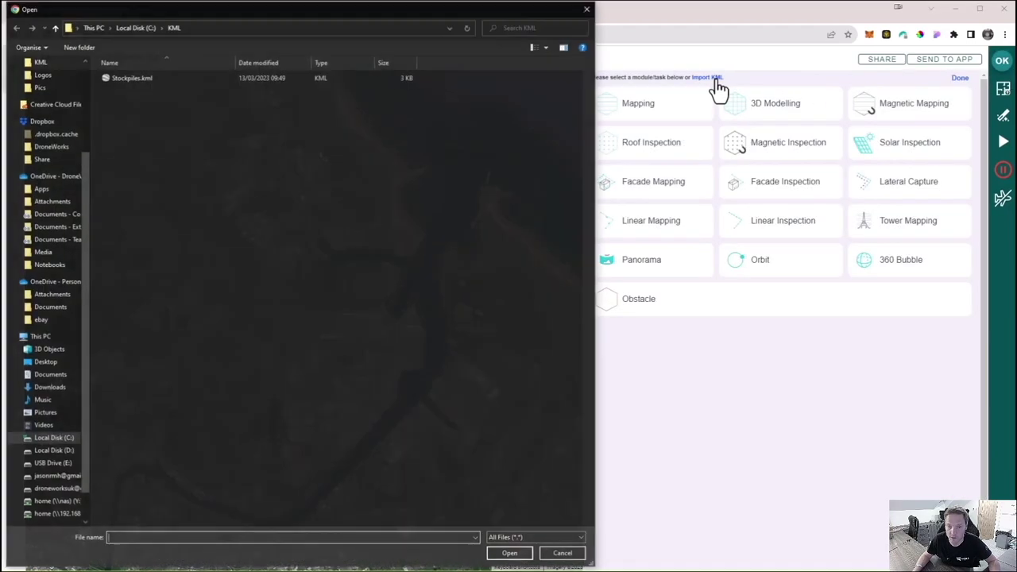
{"action": "left_click", "coordinate": [129, 79]}
{"action": "left_click", "coordinate": [510, 554]}
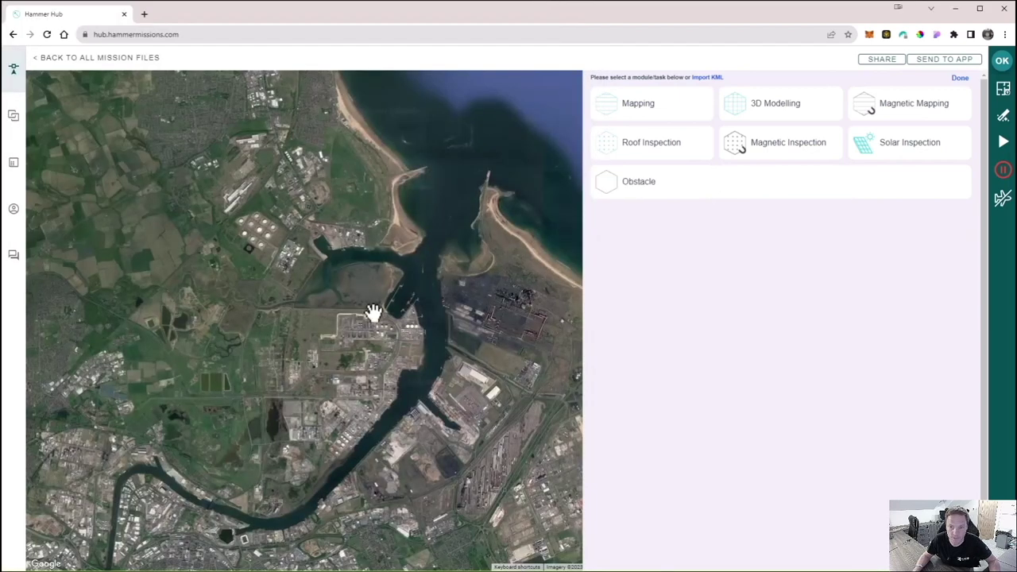
{"action": "left_click", "coordinate": [633, 117]}
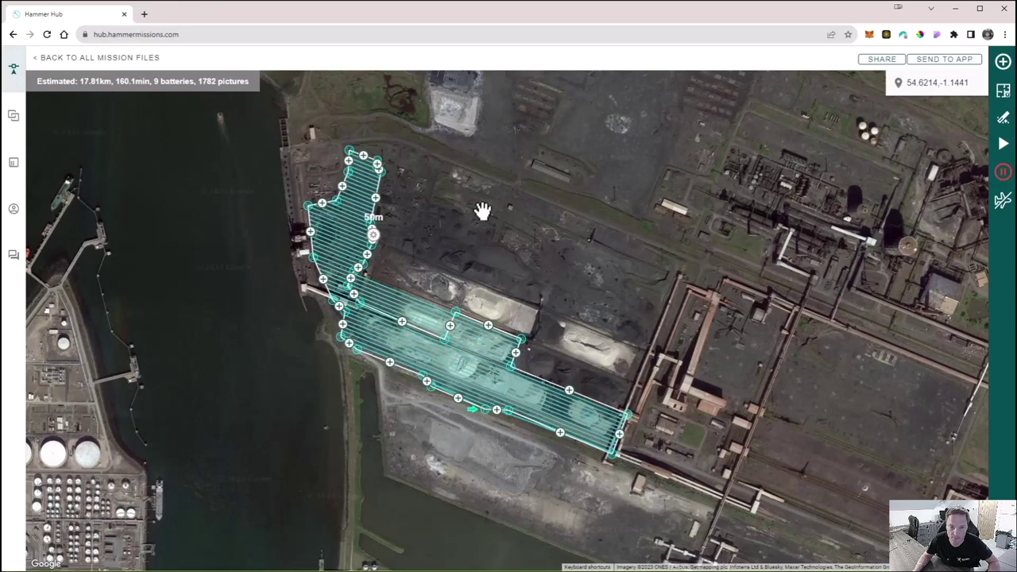
{"action": "left_click", "coordinate": [373, 236]}
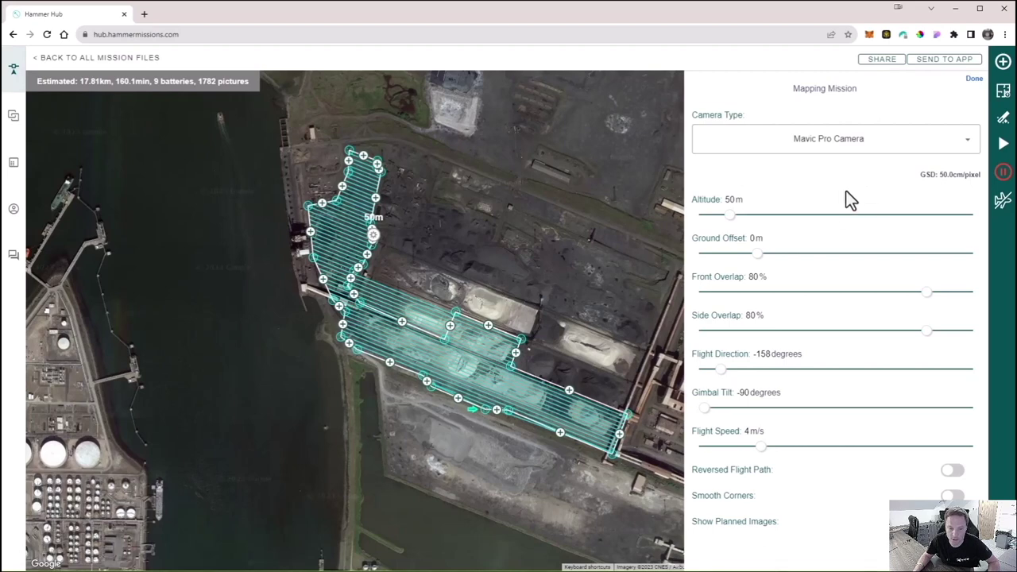
Switch the mapping mission's camera type to Zenmuse P1.
{"action": "left_click", "coordinate": [842, 140]}
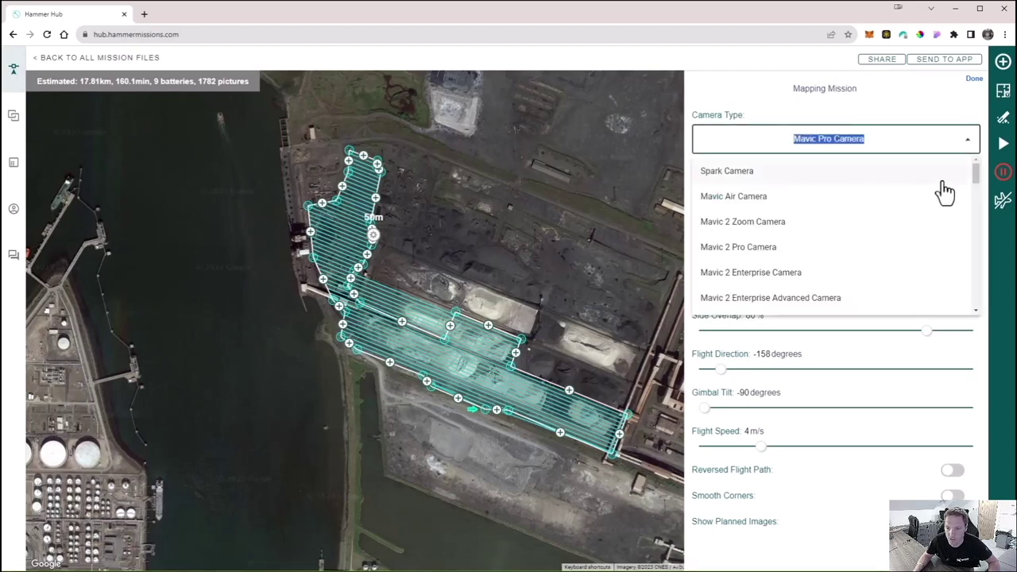
{"action": "left_click_drag", "start_coordinate": [977, 181], "coordinate": [954, 279]}
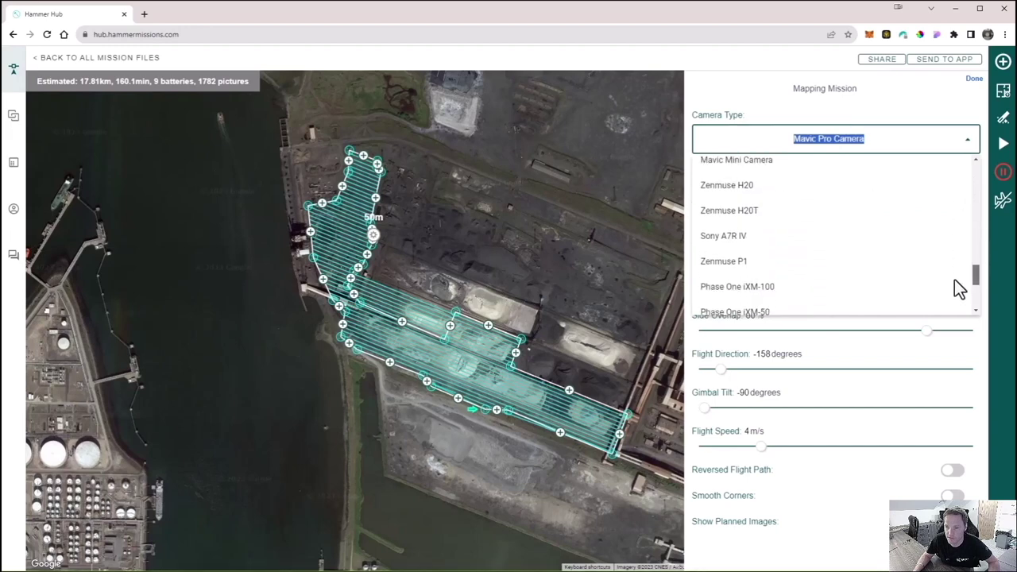
{"action": "left_click", "coordinate": [744, 260]}
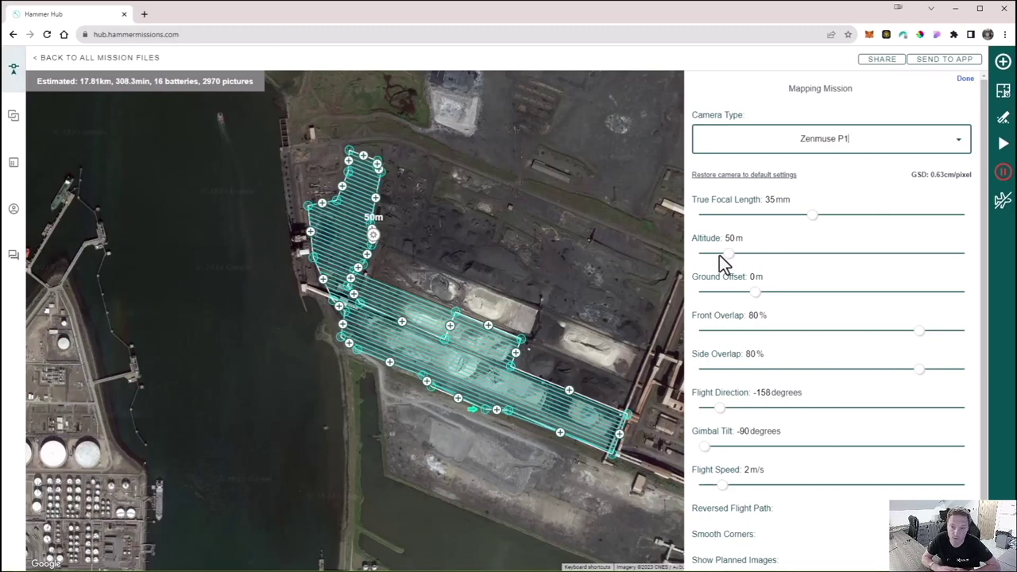
Set the mapping altitude to 120 m and side overlap to 70 %, then finish the settings.
{"action": "left_click", "coordinate": [729, 238]}
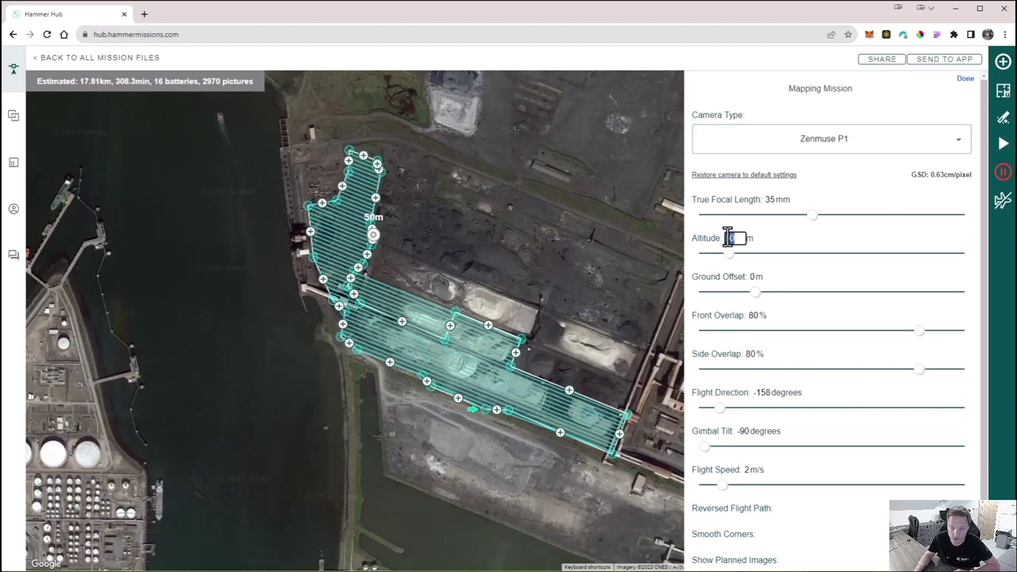
{"action": "type", "text": "120"}
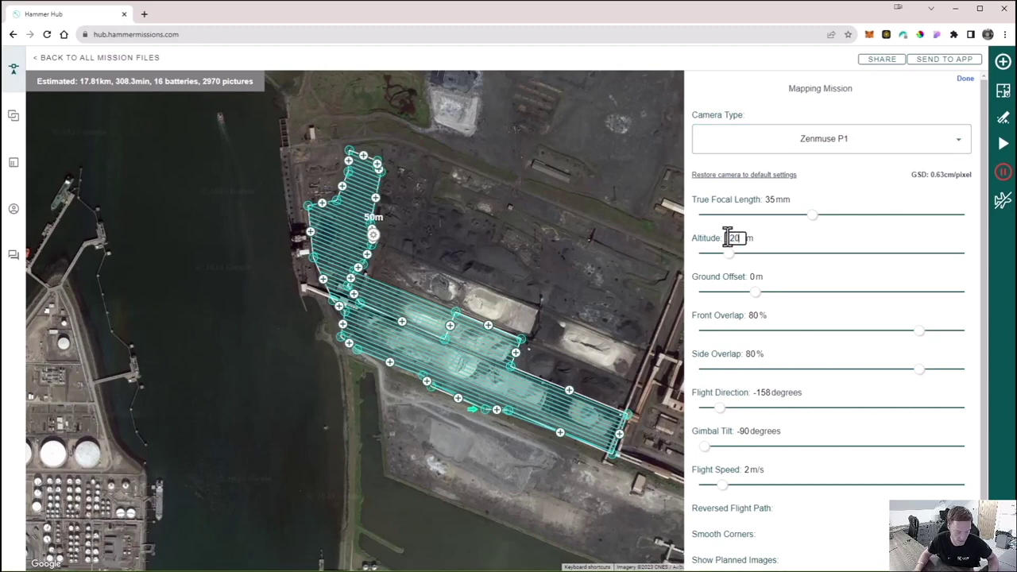
{"action": "key", "text": "Return"}
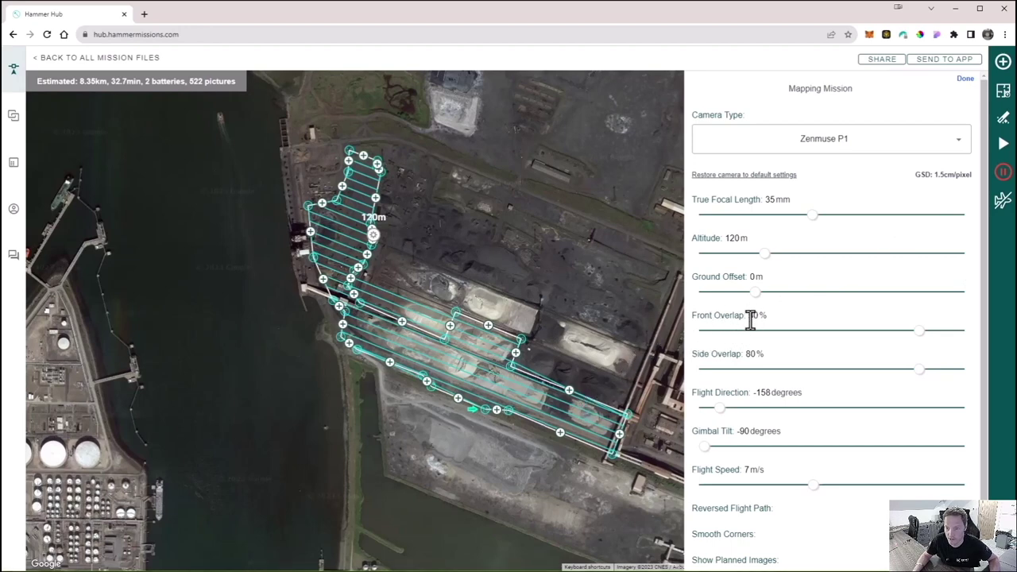
{"action": "scroll", "coordinate": [752, 316], "scroll_direction": "down", "scroll_amount": 1}
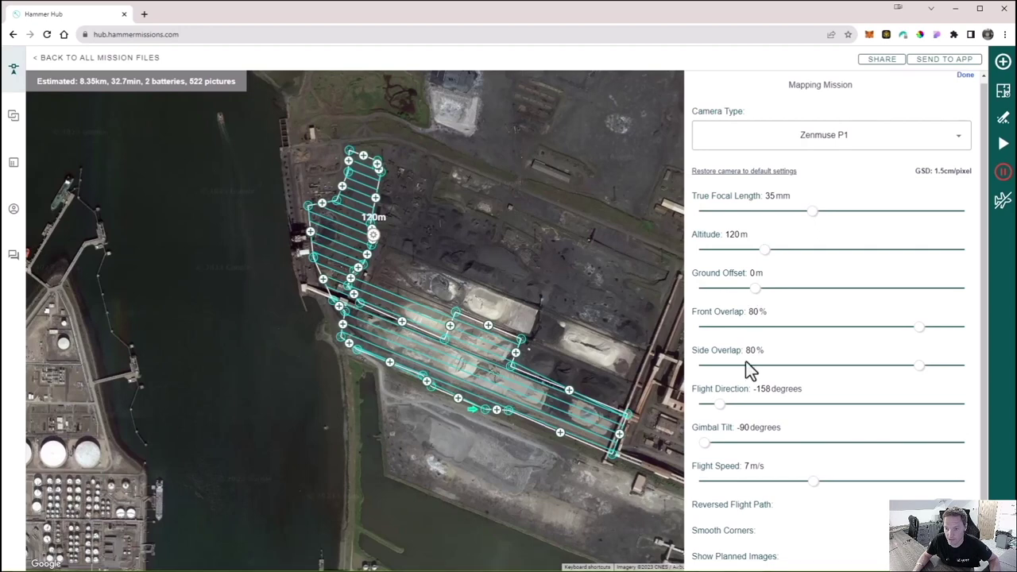
{"action": "left_click", "coordinate": [750, 350]}
{"action": "type", "text": "70"}
{"action": "key", "text": "Return"}
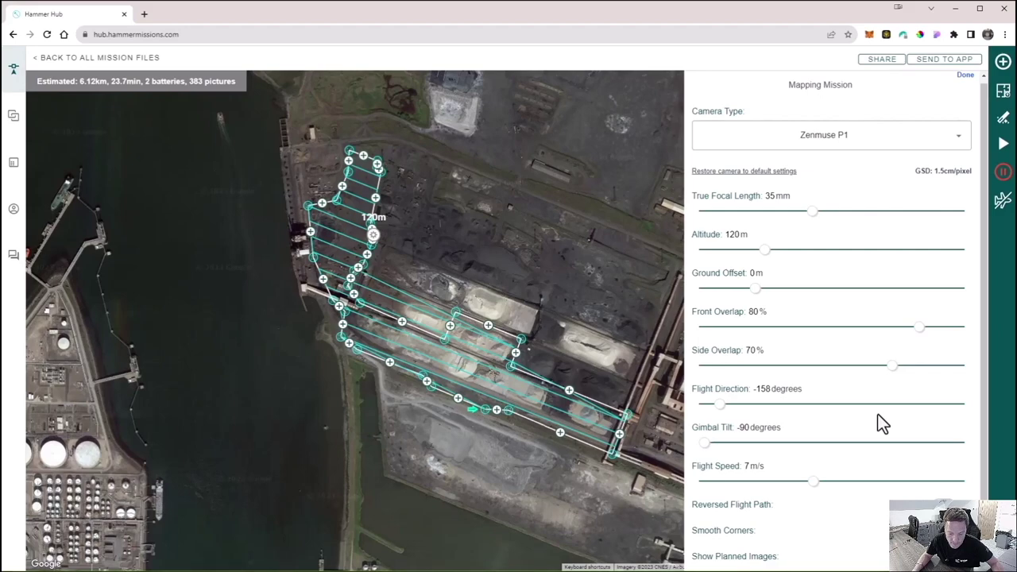
{"action": "left_click", "coordinate": [966, 76]}
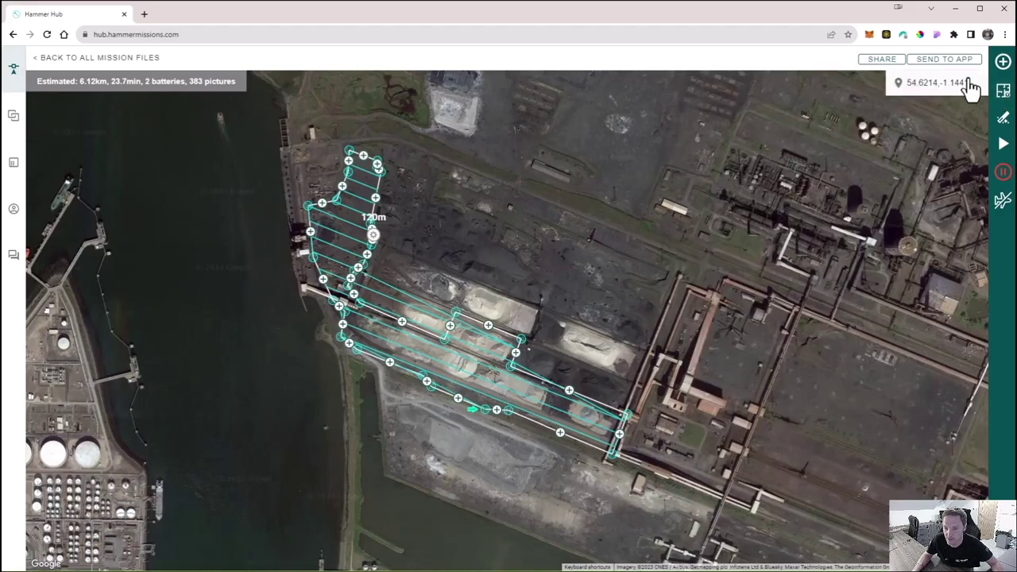
Frame the mission path and run a simulated flight of the Stockpiles mission.
{"action": "left_click_drag", "start_coordinate": [675, 284], "coordinate": [718, 311]}
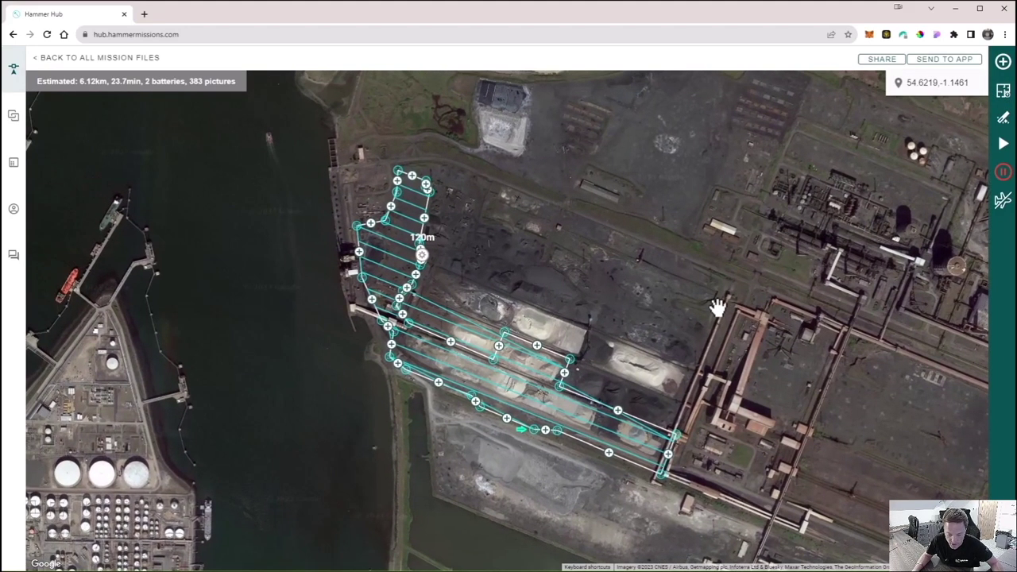
{"action": "left_click_drag", "start_coordinate": [658, 381], "coordinate": [693, 370]}
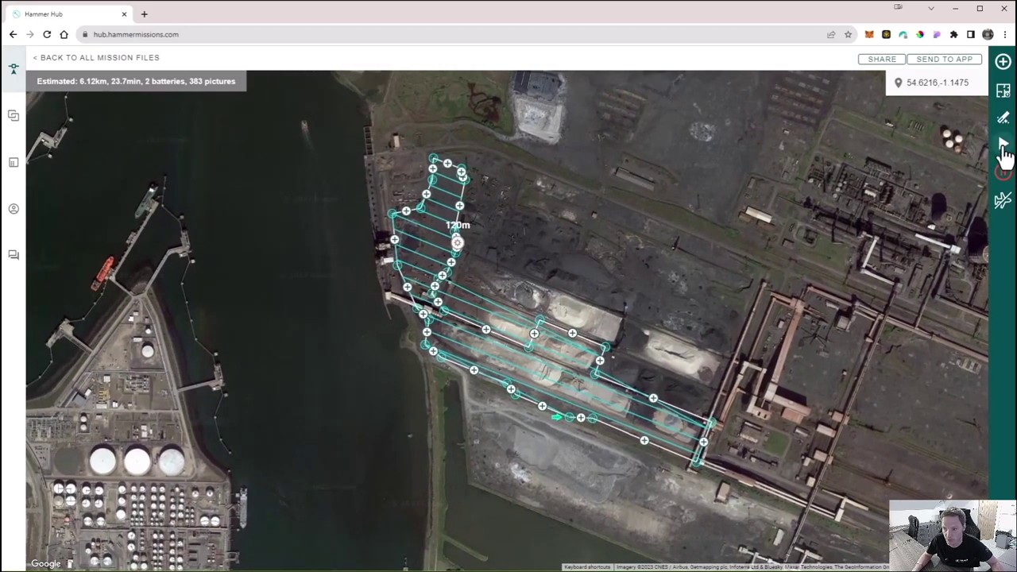
{"action": "left_click", "coordinate": [1003, 144]}
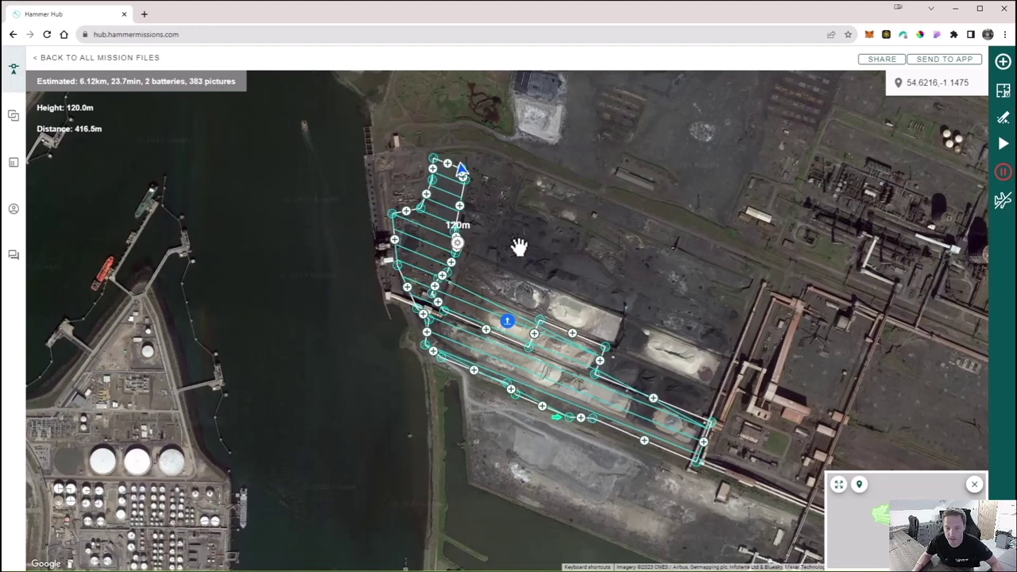
{"action": "left_click_drag", "start_coordinate": [586, 260], "coordinate": [536, 267]}
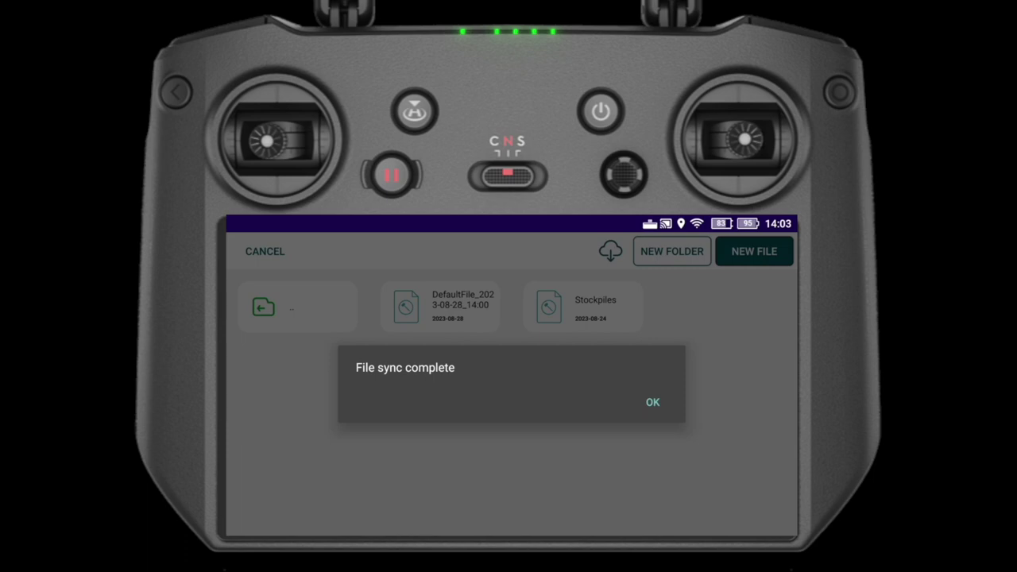
Dismiss the 'File sync complete' message on the controller.
{"action": "left_click", "coordinate": [652, 402]}
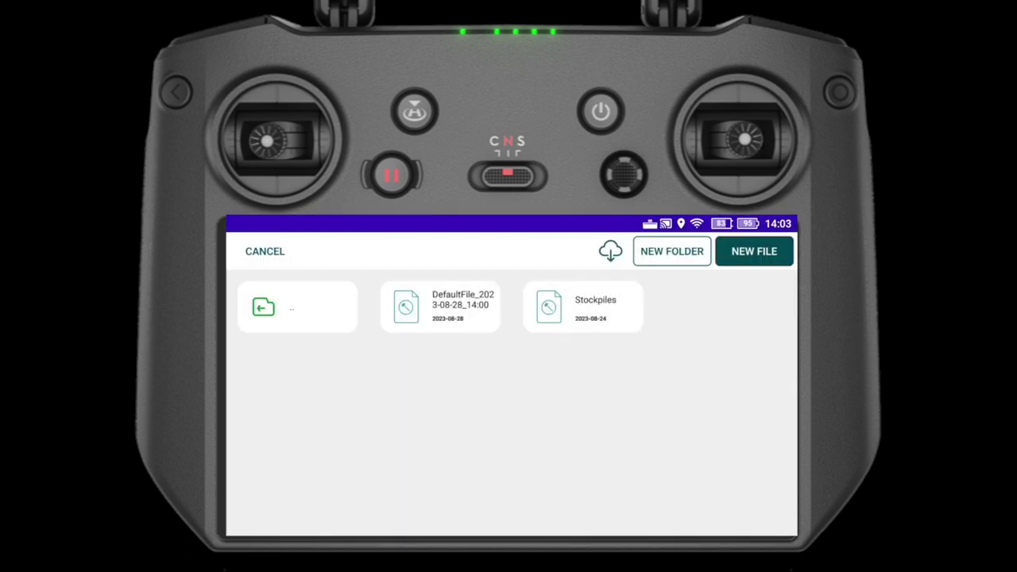